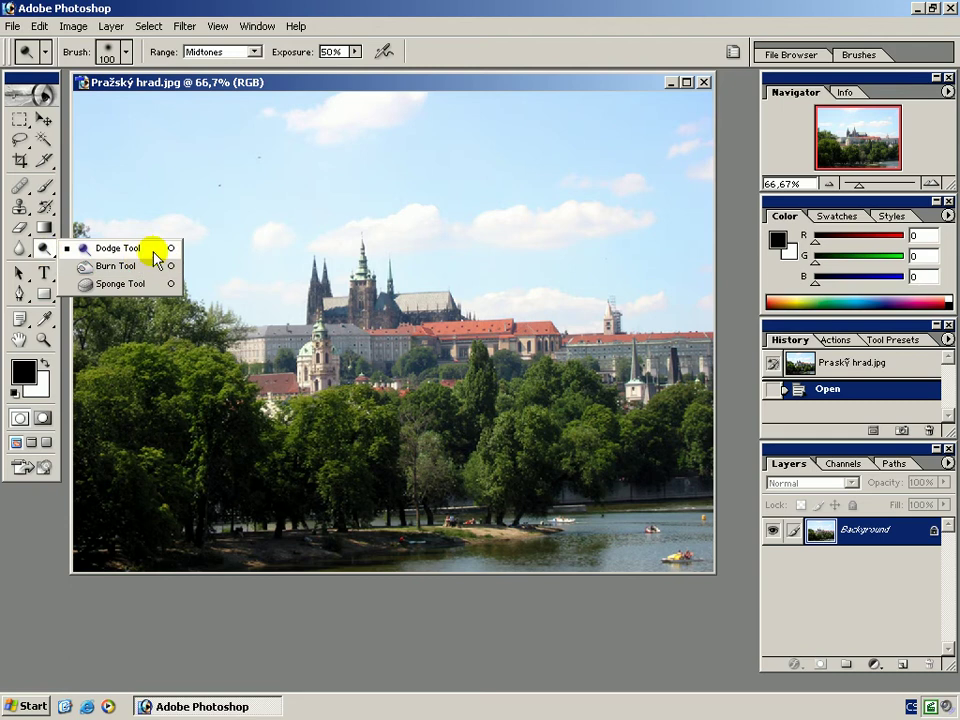
Lighten the dark shoreline beneath the trees using the Dodge tool with a 65 px soft brush and the Shadows range
click(154, 250)
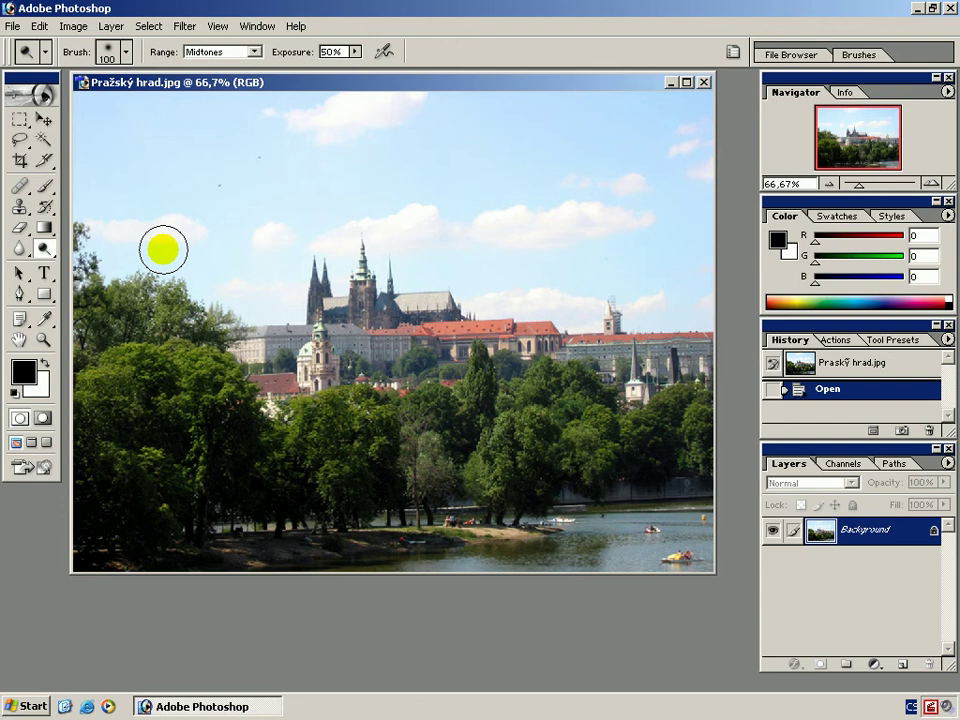
click(124, 51)
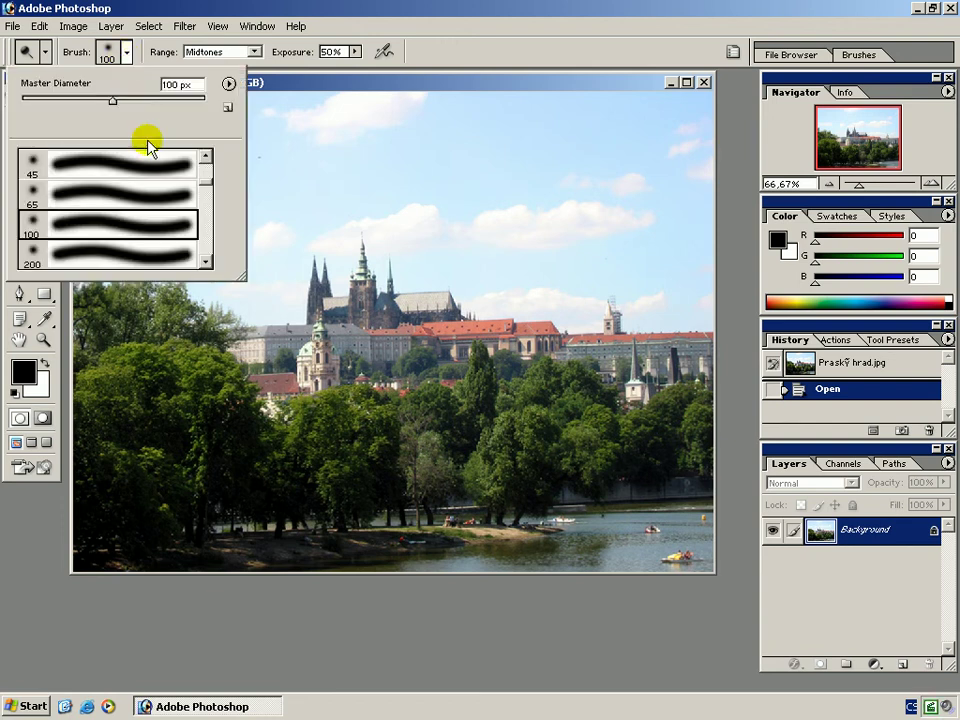
click(172, 189)
click(160, 62)
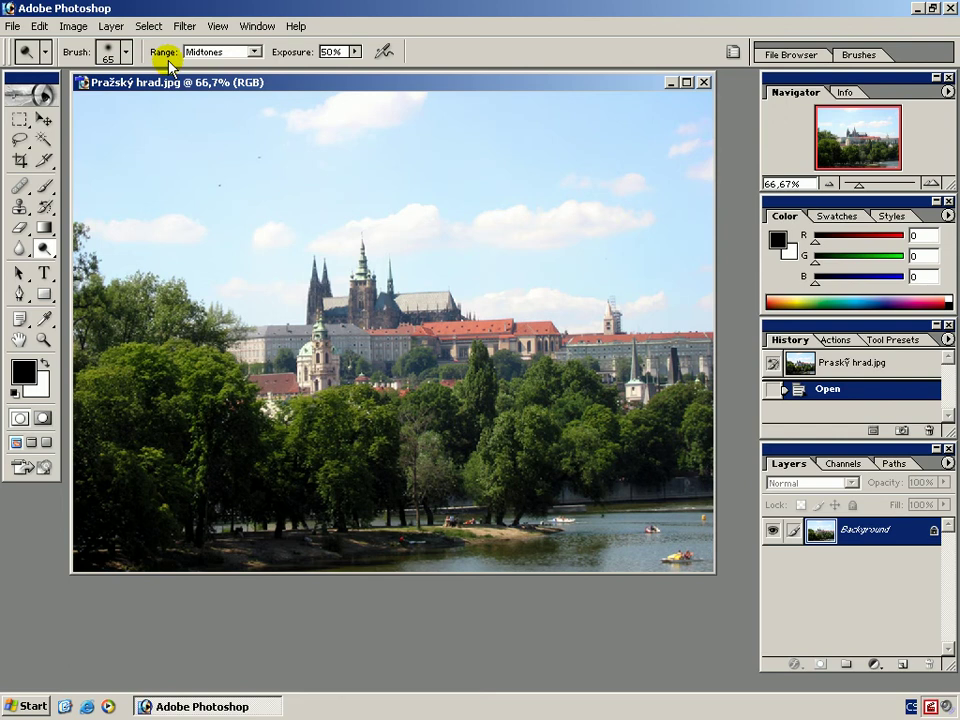
click(255, 51)
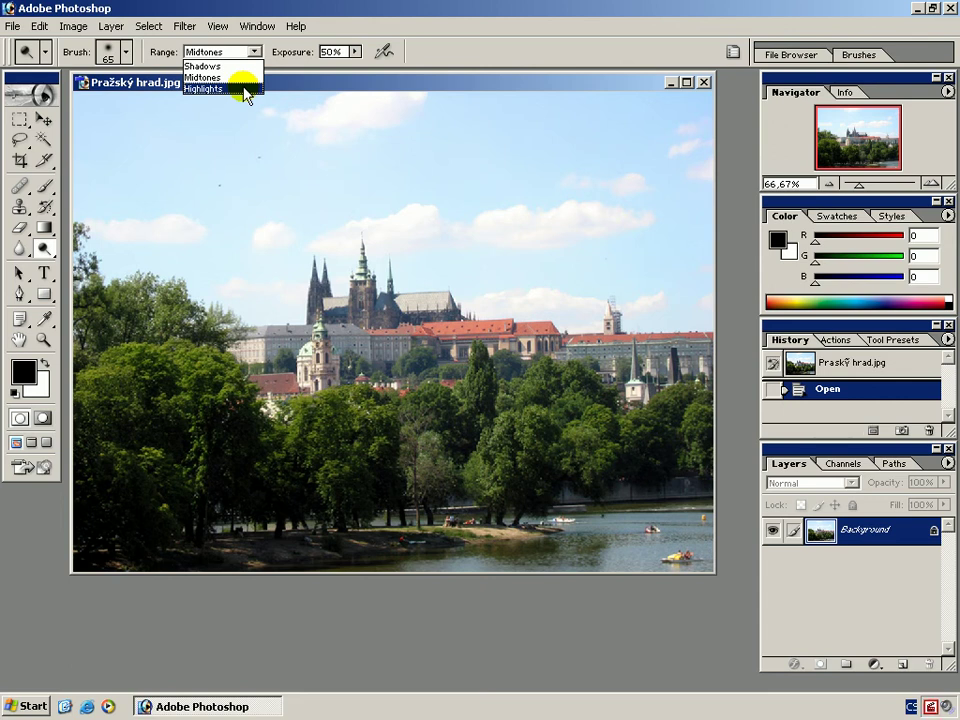
click(245, 66)
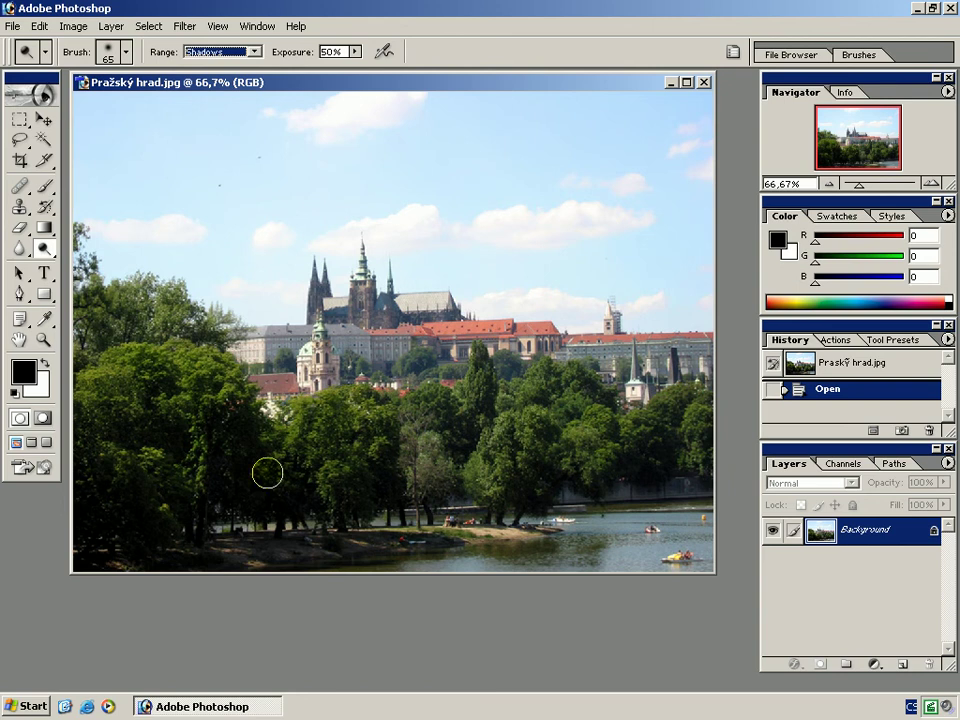
mouse_move(296, 542)
mouse_down()
mouse_move(429, 539)
mouse_move(115, 555)
mouse_move(329, 519)
mouse_move(111, 522)
mouse_move(412, 521)
mouse_move(307, 556)
mouse_move(376, 562)
mouse_move(272, 495)
mouse_move(184, 517)
mouse_move(391, 500)
mouse_up()
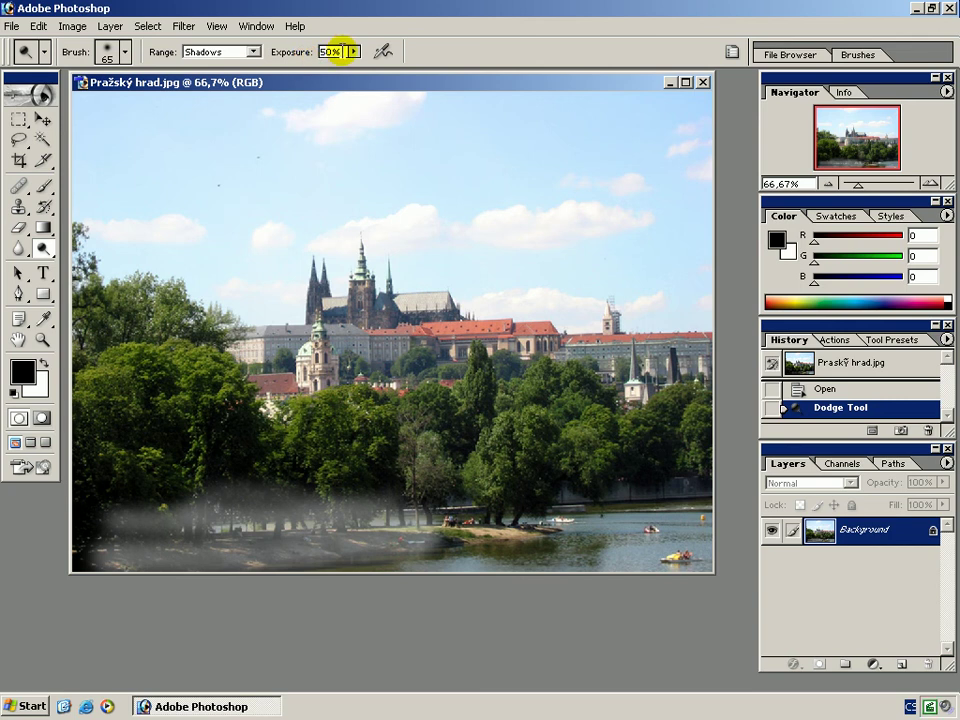
Revert the photo to its opened state and dodge the shoreline shadows again at 10% exposure
click(338, 50)
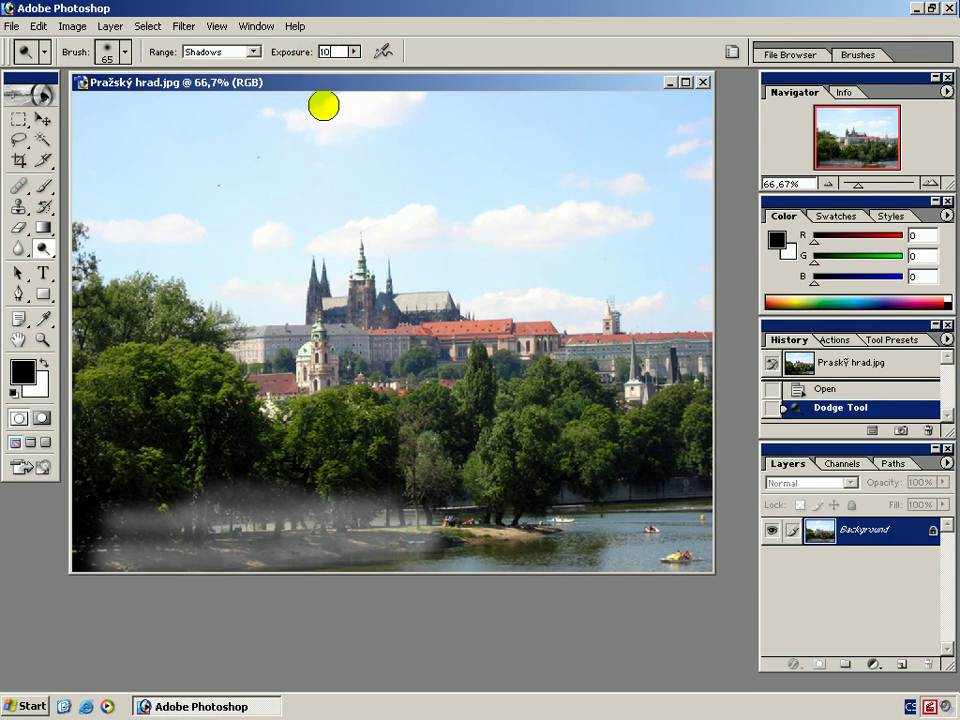
text(10%)
click(821, 389)
mouse_move(380, 550)
mouse_down()
mouse_move(327, 564)
mouse_move(453, 555)
mouse_move(314, 551)
mouse_move(383, 539)
mouse_move(181, 571)
mouse_move(280, 563)
mouse_move(80, 561)
mouse_move(267, 546)
mouse_move(121, 540)
mouse_move(386, 519)
mouse_move(269, 519)
mouse_move(494, 526)
mouse_move(345, 567)
mouse_move(575, 557)
mouse_move(404, 547)
mouse_move(620, 548)
mouse_move(497, 531)
mouse_up()
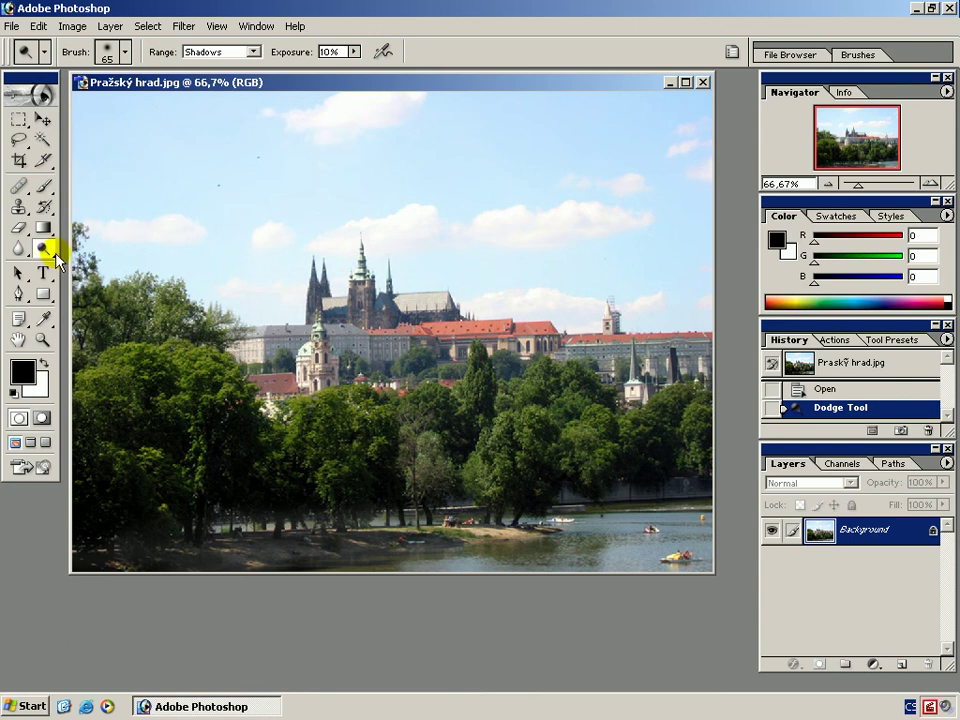
Switch the toning tool to Burn and select the blue sky around the clouds with the Magic Wand
mouse_move(41, 248)
mouse_down()
mouse_move(113, 250)
mouse_move(123, 266)
mouse_up()
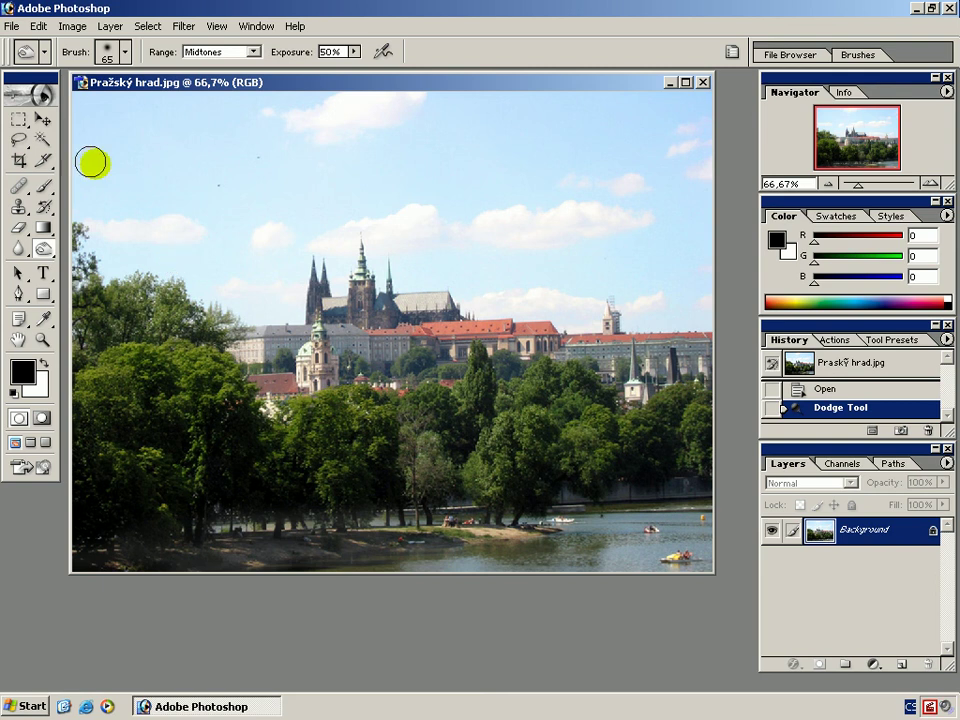
click(43, 140)
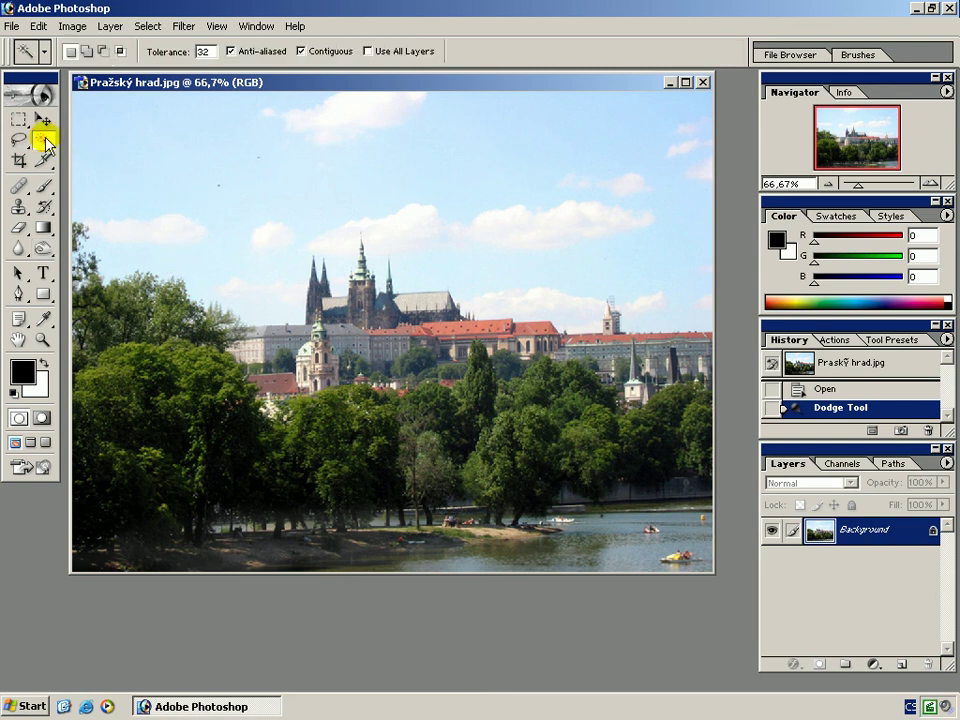
click(223, 125)
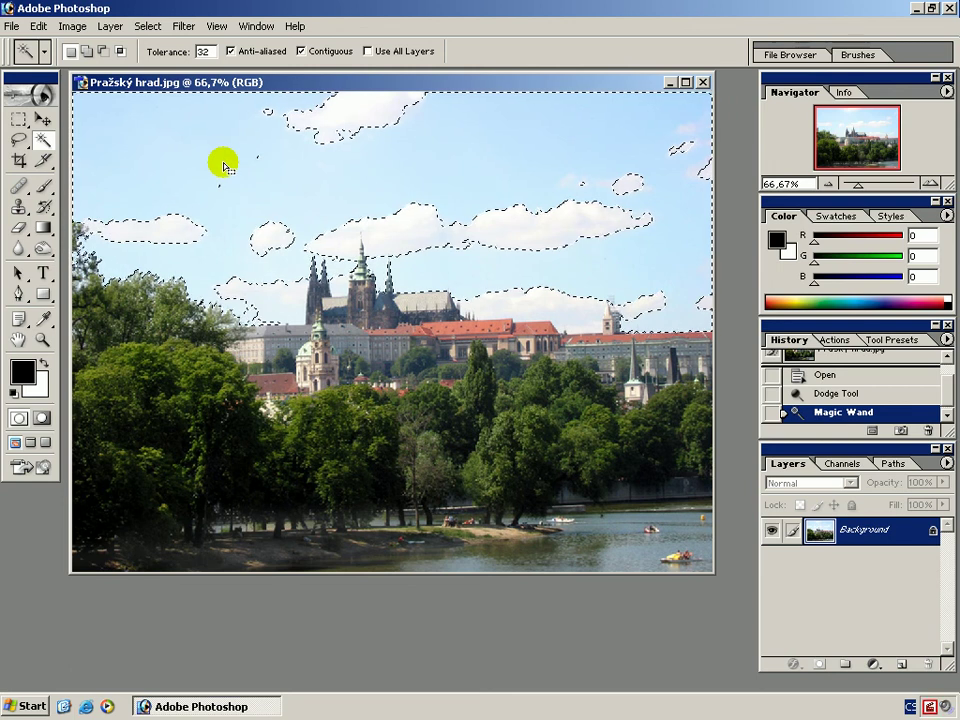
Configure the Burn tool with the Midtones range, 20% exposure and a 200 px brush
click(43, 249)
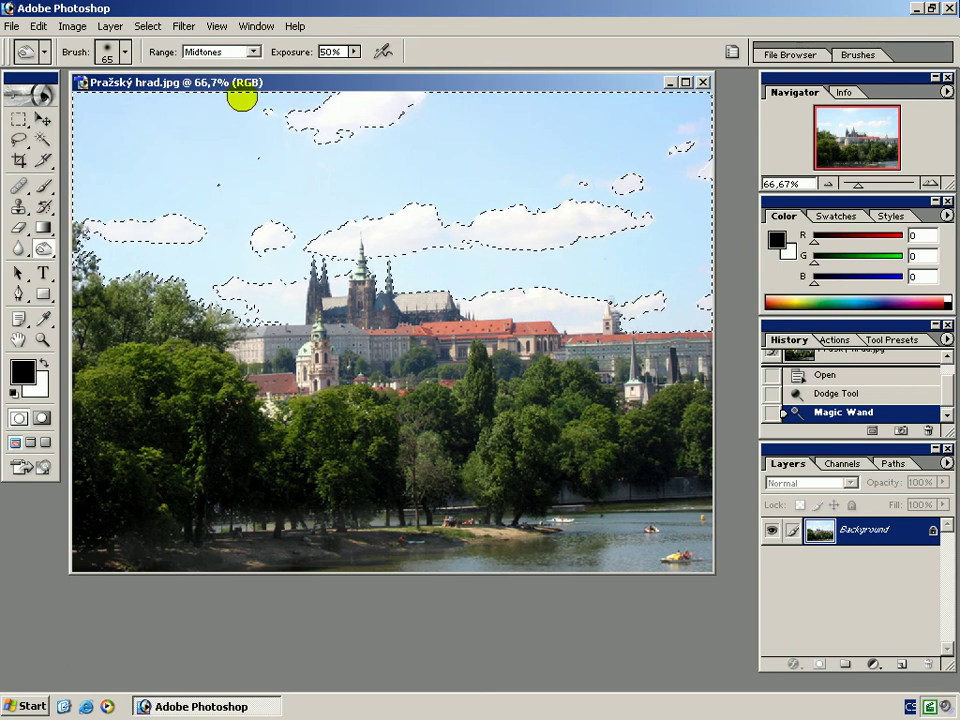
click(253, 51)
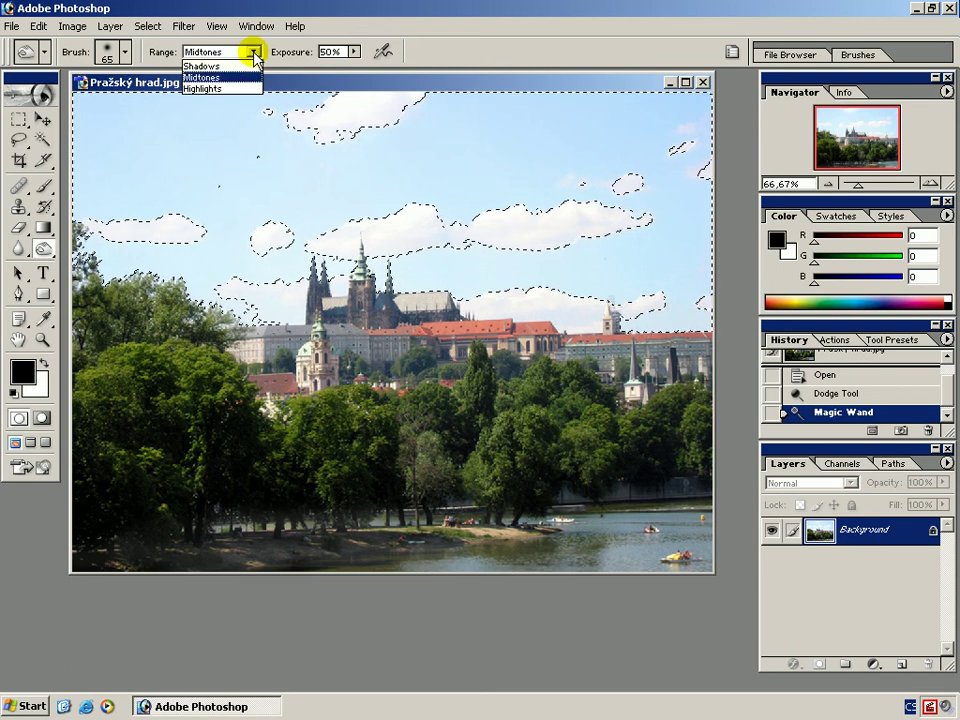
click(251, 77)
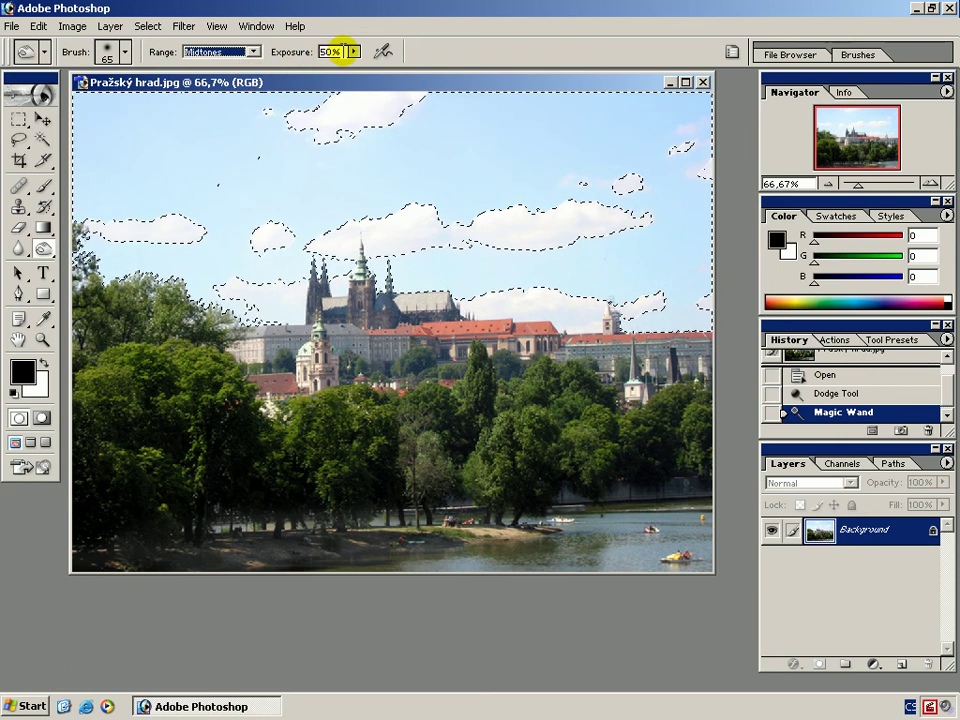
click(309, 51)
text(2)
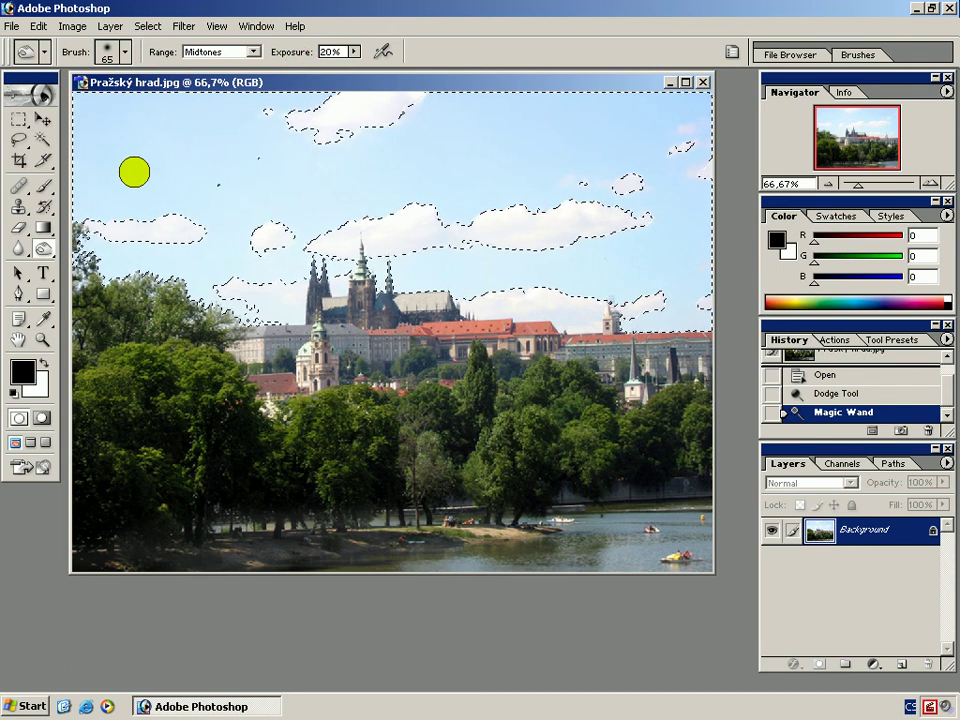
click(125, 51)
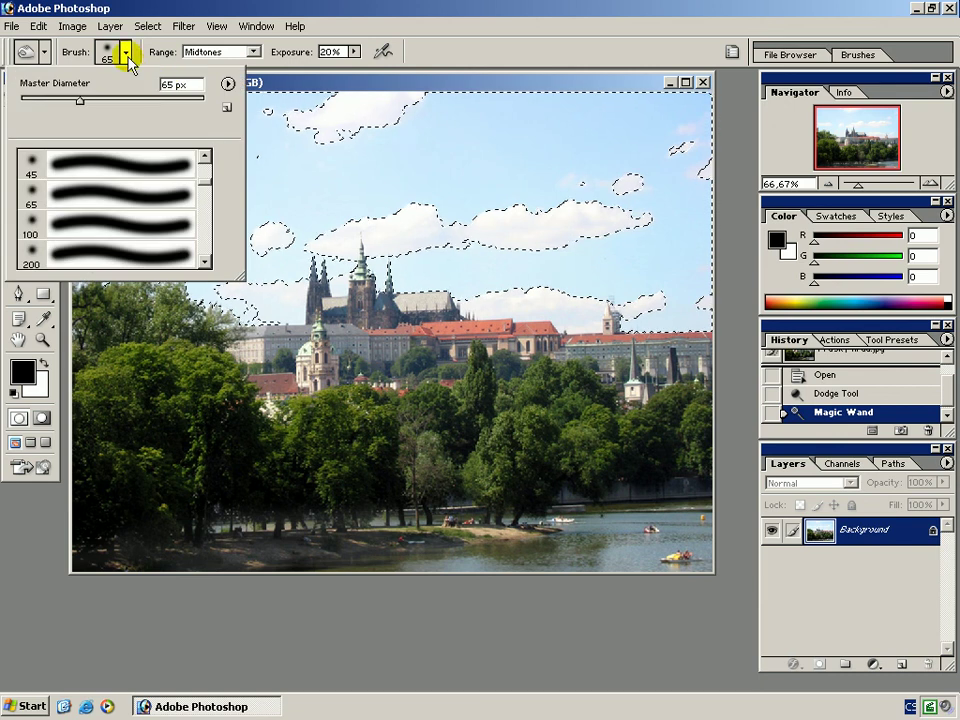
text(200)
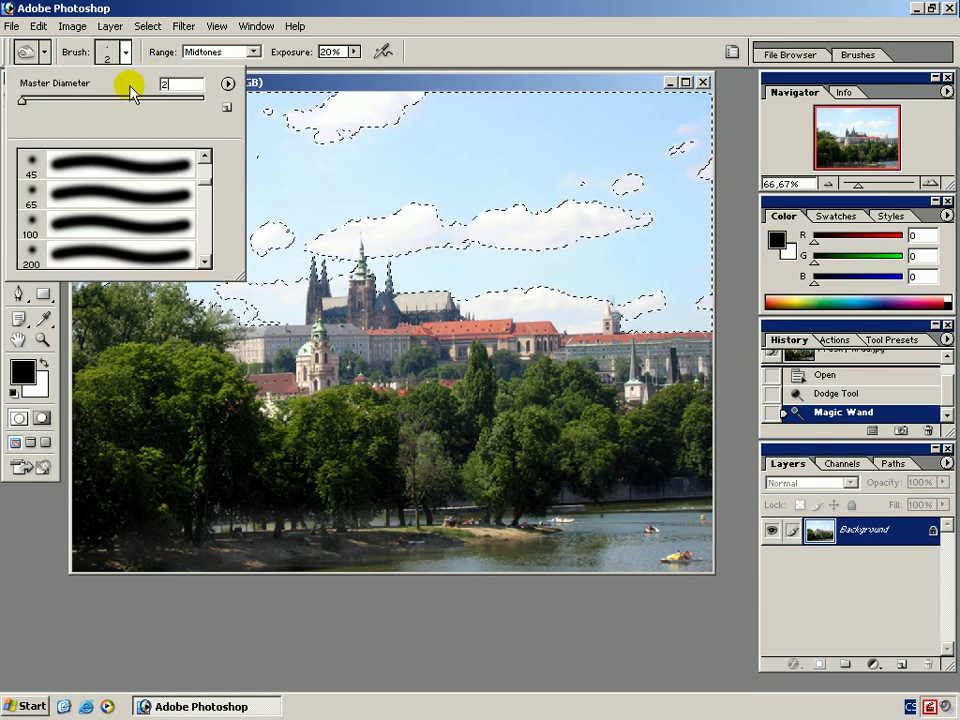
click(150, 53)
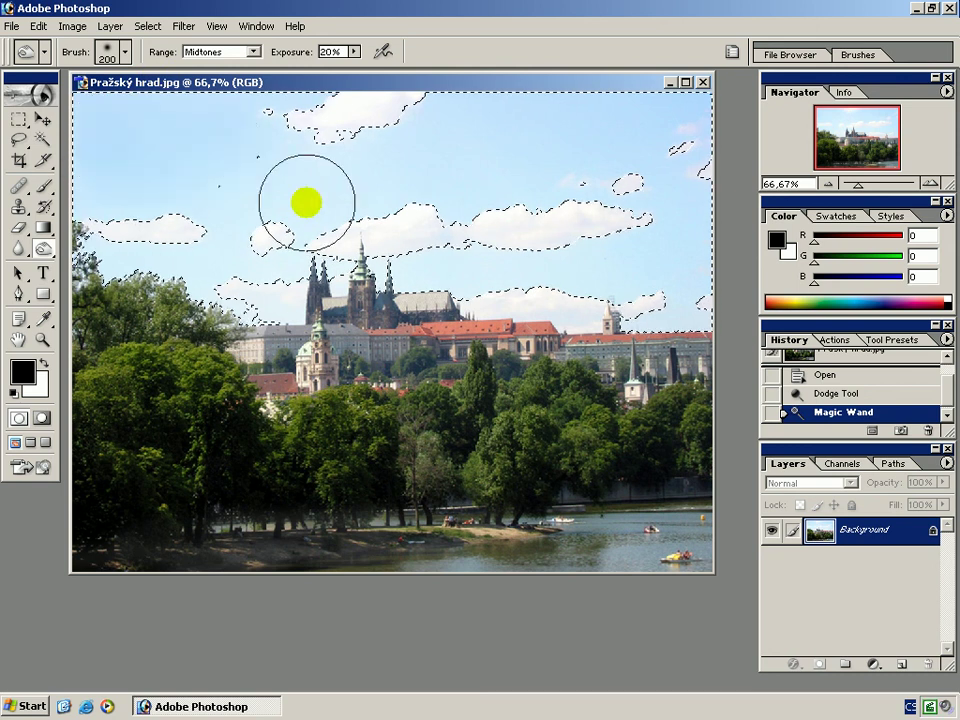
Darken the selected blue sky with several broad Burn strokes and clear the selection
mouse_move(468, 149)
mouse_down()
mouse_move(575, 135)
mouse_move(467, 141)
mouse_up()
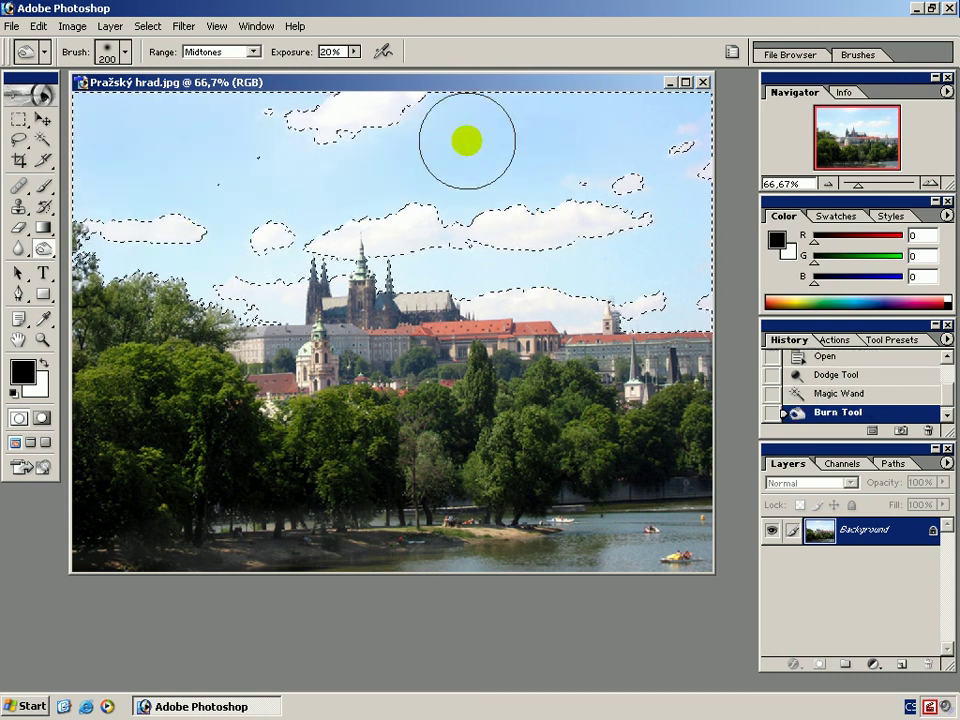
drag(368, 242, 605, 154)
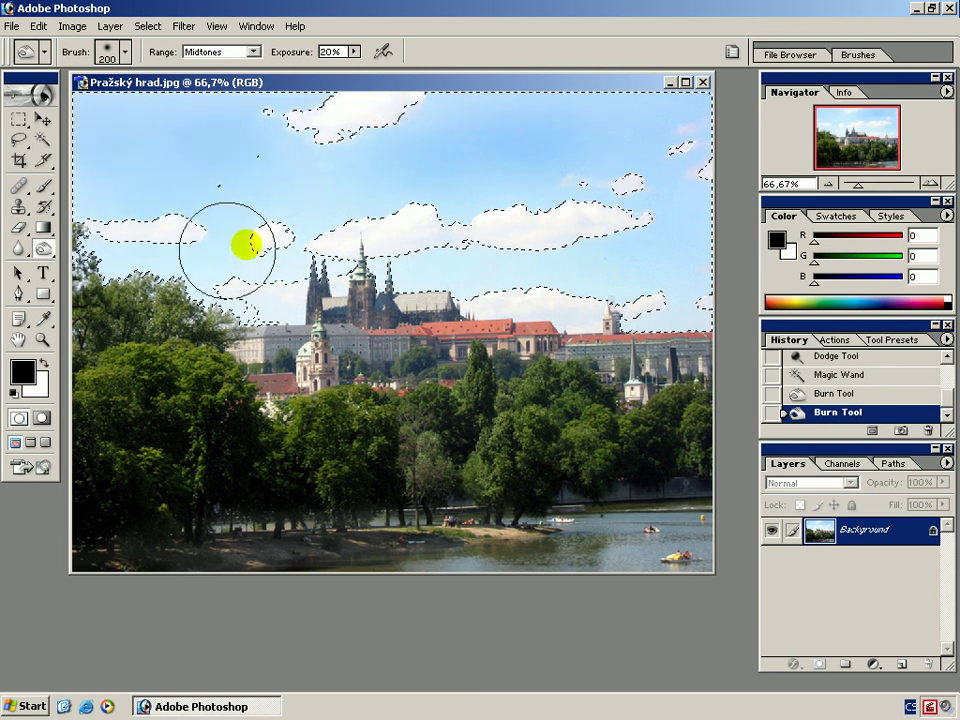
drag(482, 152, 553, 161)
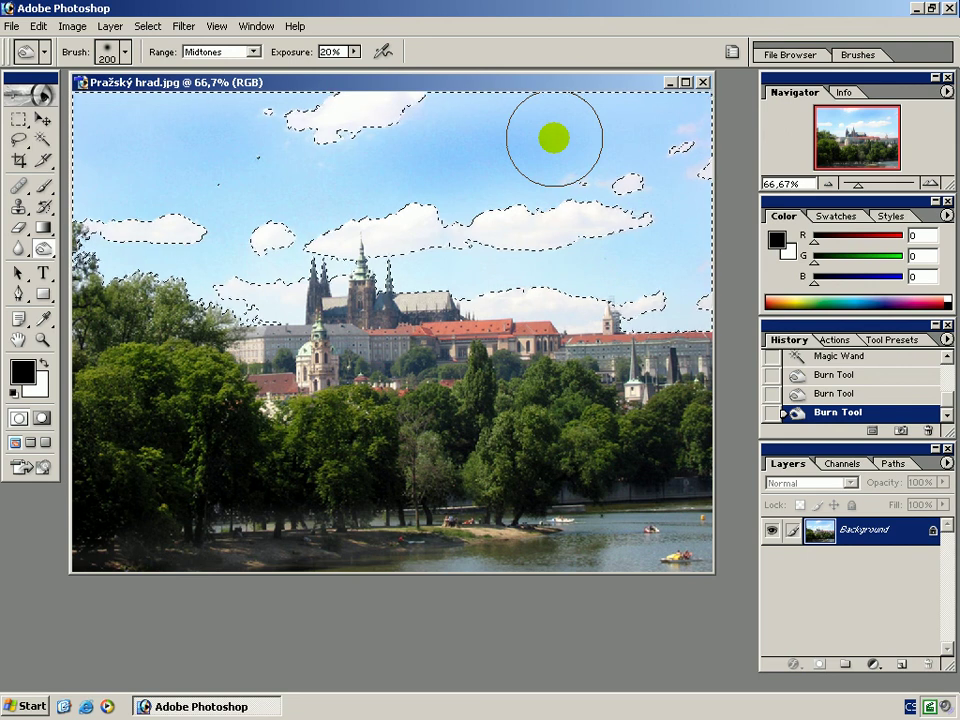
key(ctrl+d)
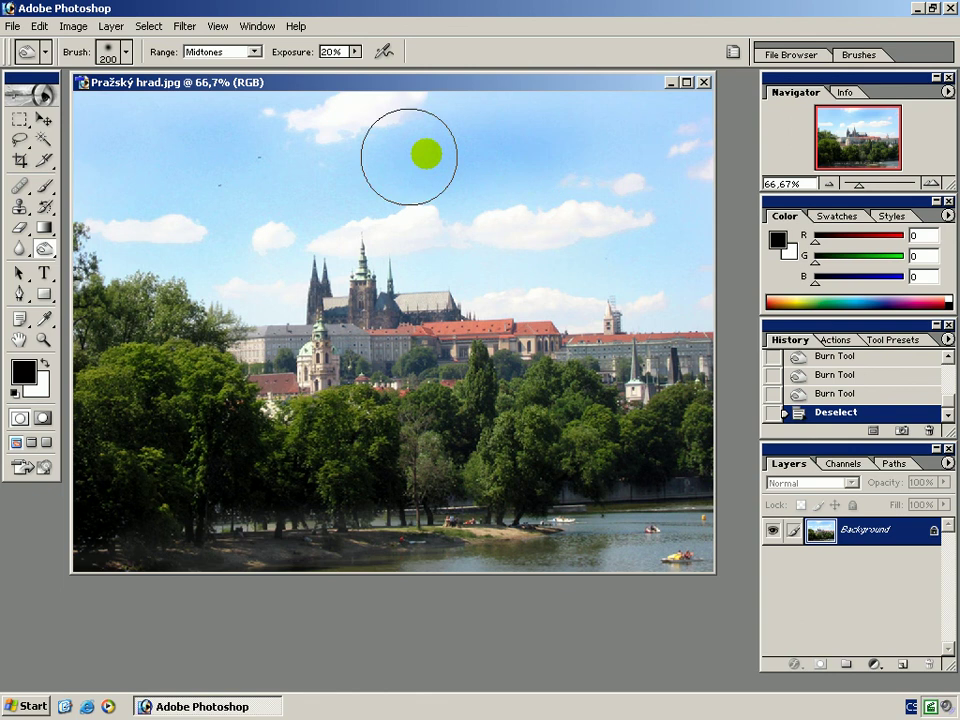
Set up the Sponge tool in Saturate mode with a flow of 70%
click(48, 248)
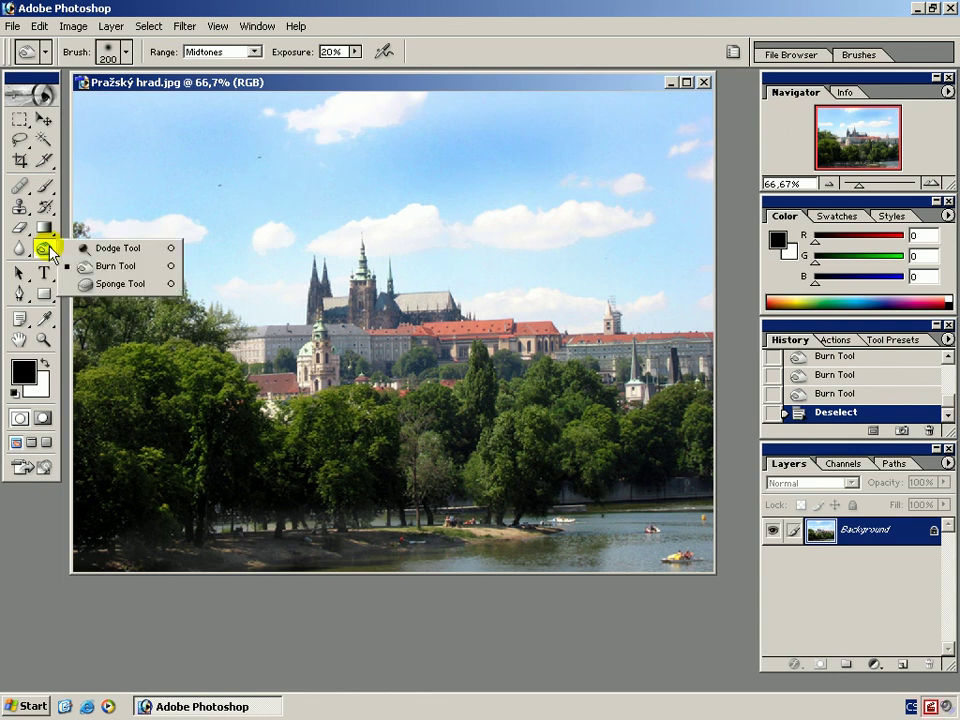
click(141, 280)
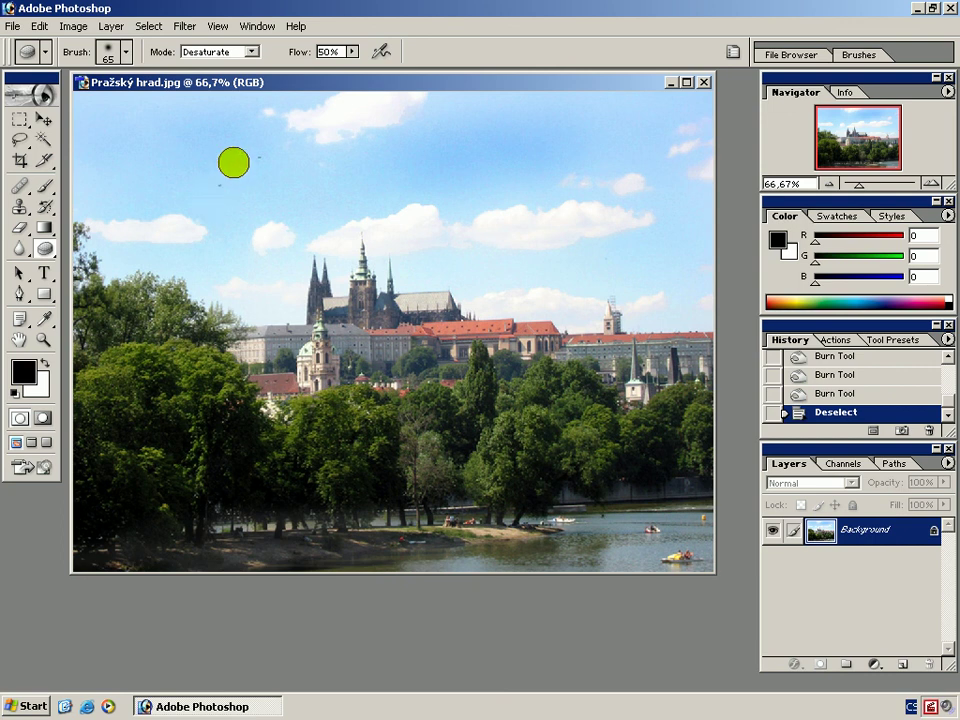
click(252, 52)
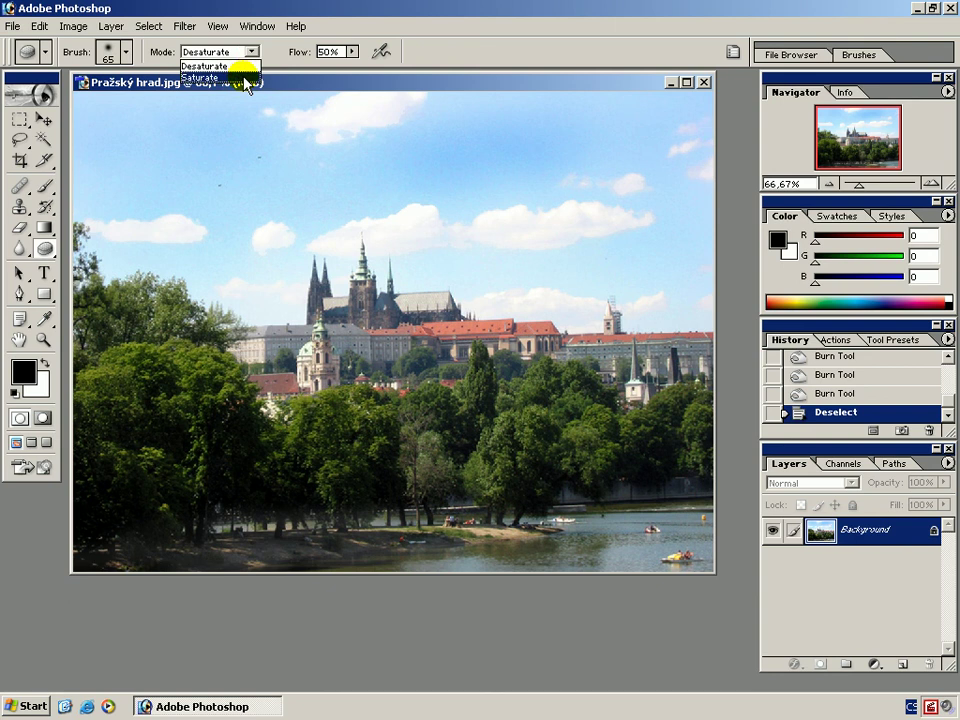
click(244, 78)
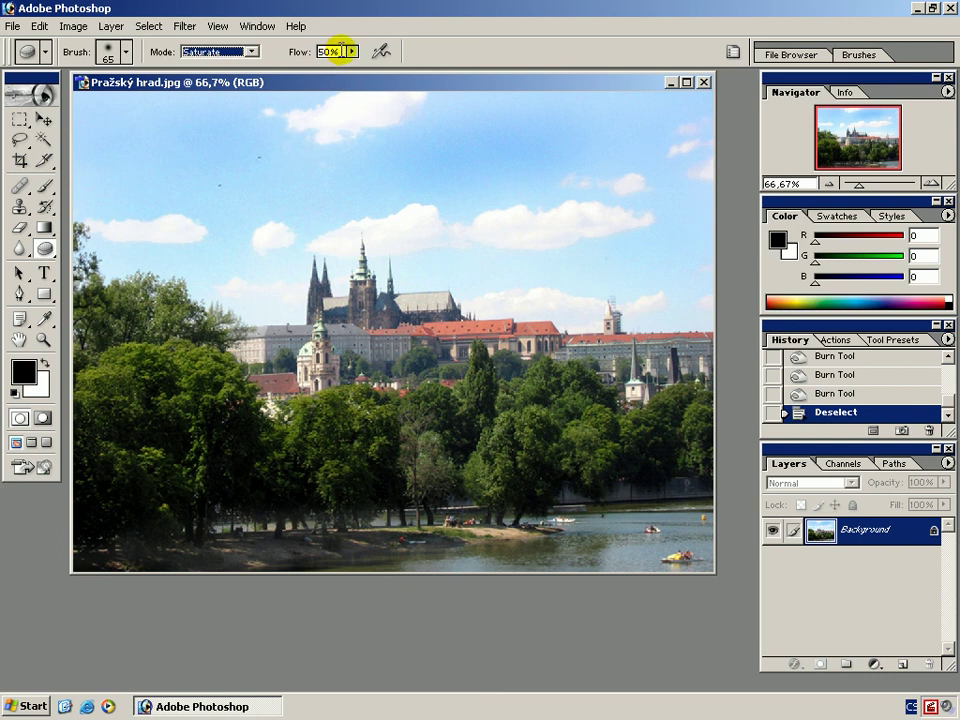
click(324, 51)
text(70)
key(Return)
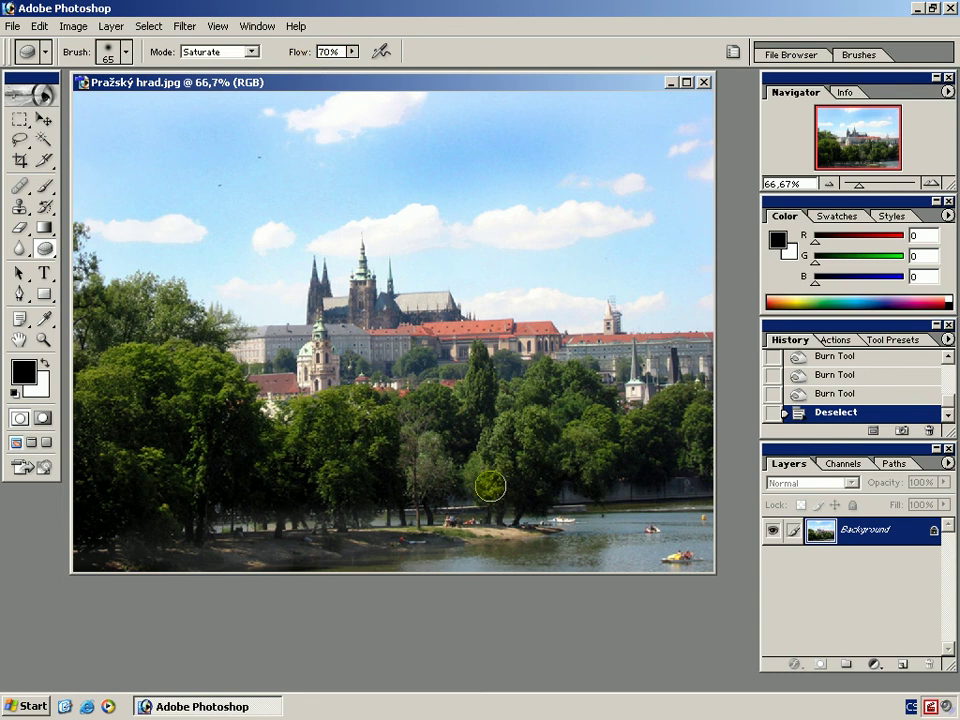
Intensify the green of the trees along the riverbank with Sponge strokes
mouse_move(490, 487)
mouse_down()
mouse_move(501, 424)
mouse_move(355, 469)
mouse_up()
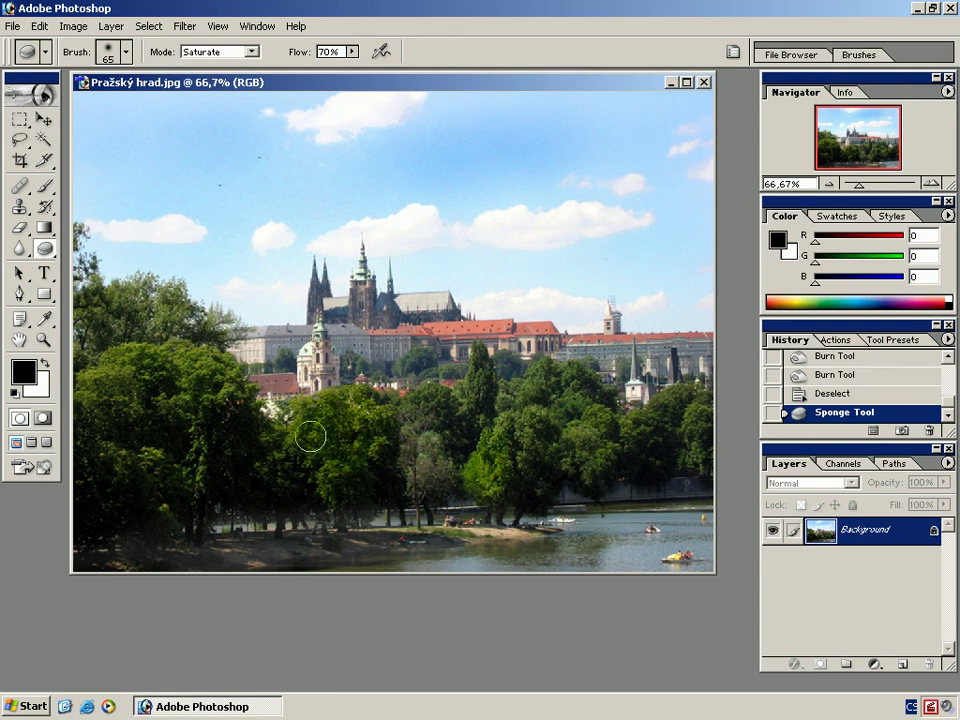
click(666, 476)
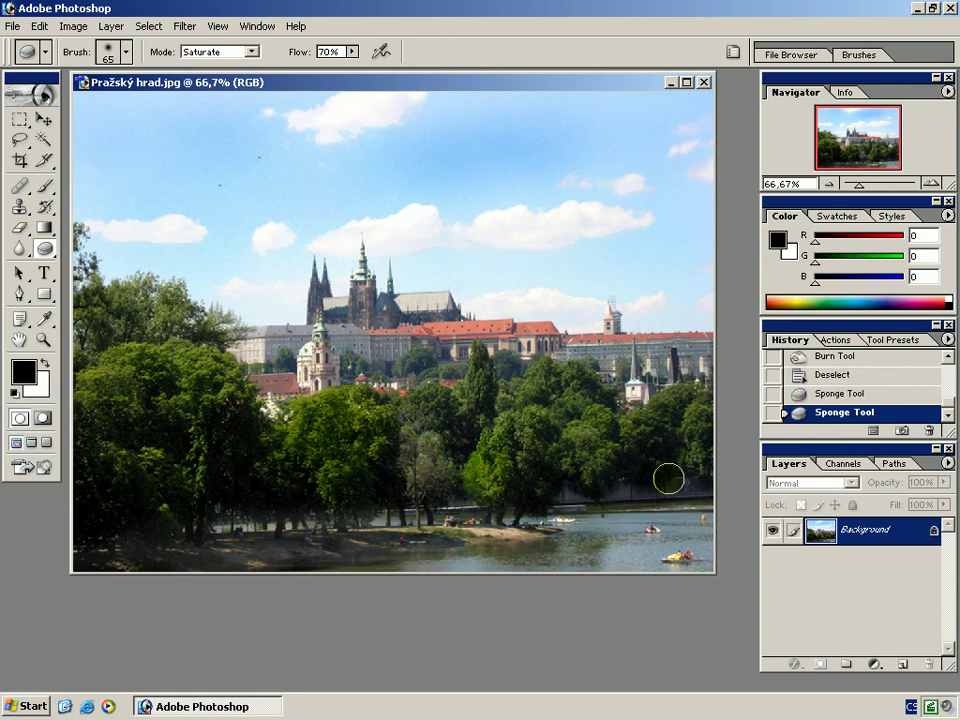
mouse_move(644, 463)
mouse_down()
mouse_move(649, 420)
mouse_move(625, 393)
mouse_move(624, 440)
mouse_move(597, 394)
mouse_move(592, 471)
mouse_up()
click(631, 316)
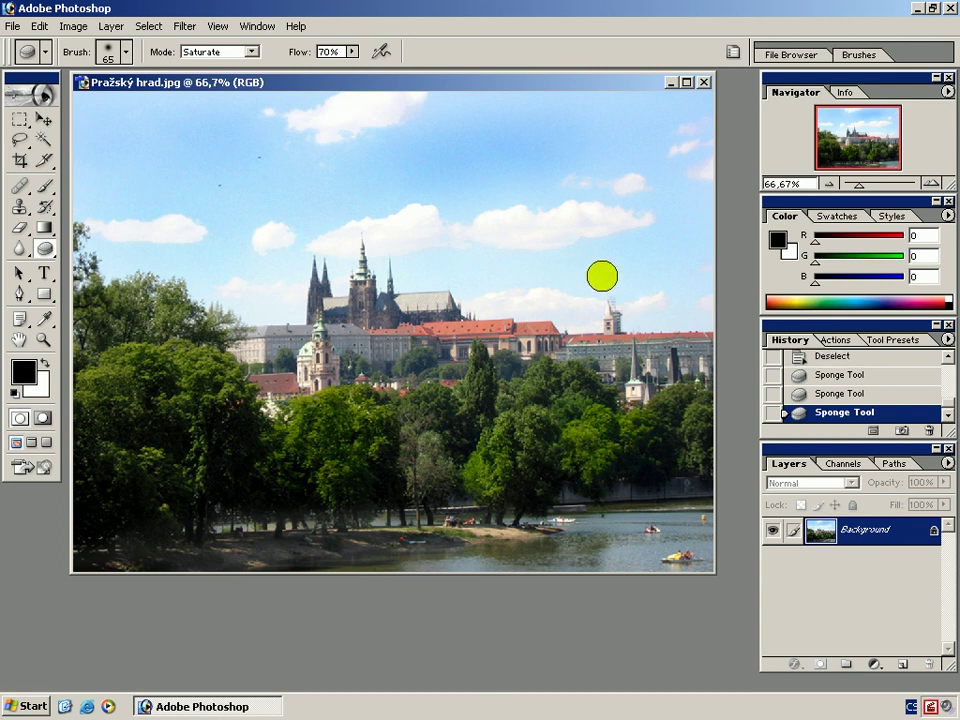